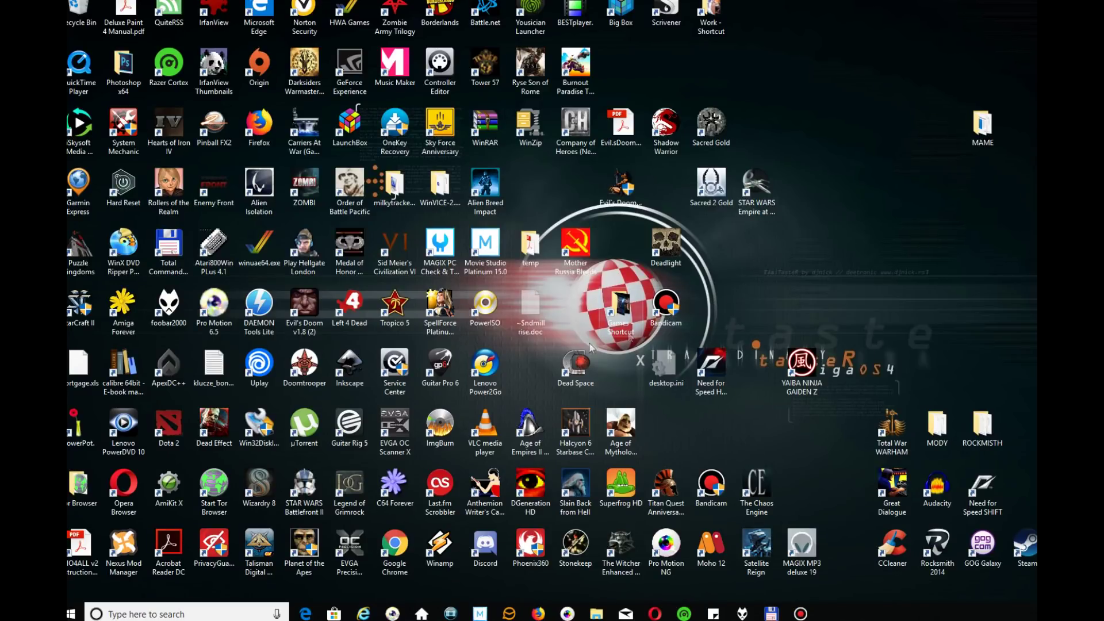
Open the Win+X power-user menu from the Start button
{"action": "right_click", "coordinate": [74, 614]}
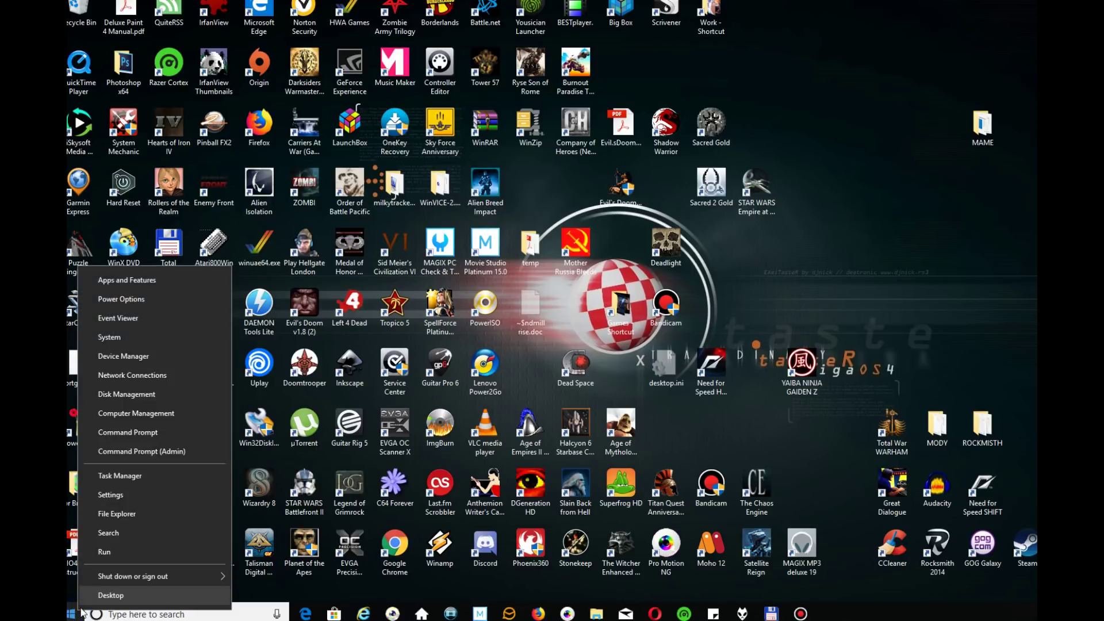
Open System in Settings and check the About page showing 8.00 GB installed RAM
{"action": "left_click", "coordinate": [134, 338]}
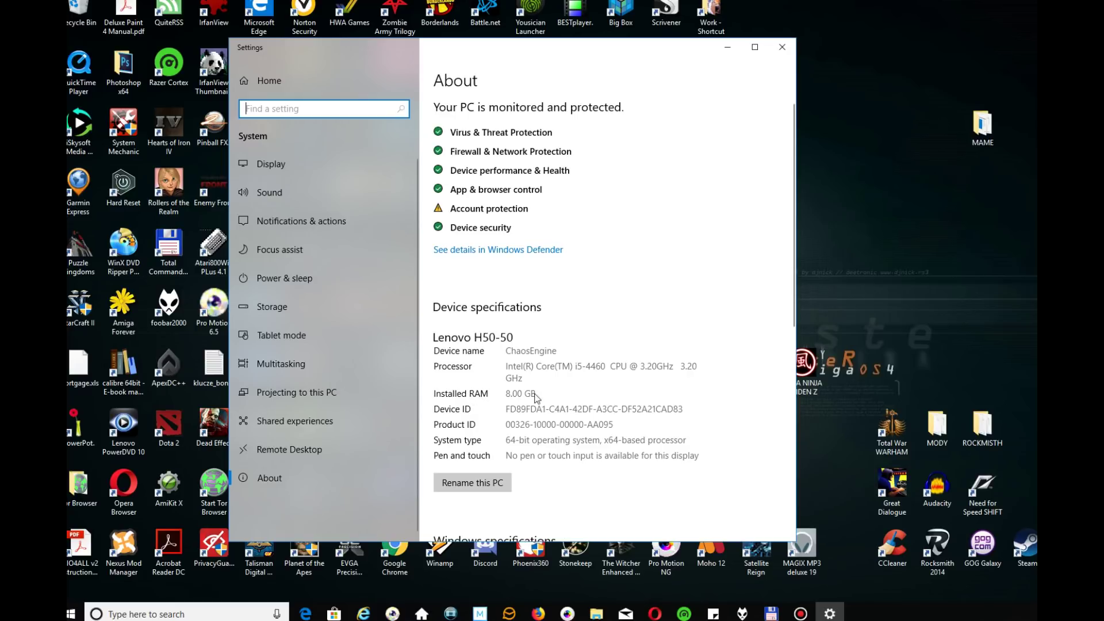
{"action": "left_click", "coordinate": [533, 393]}
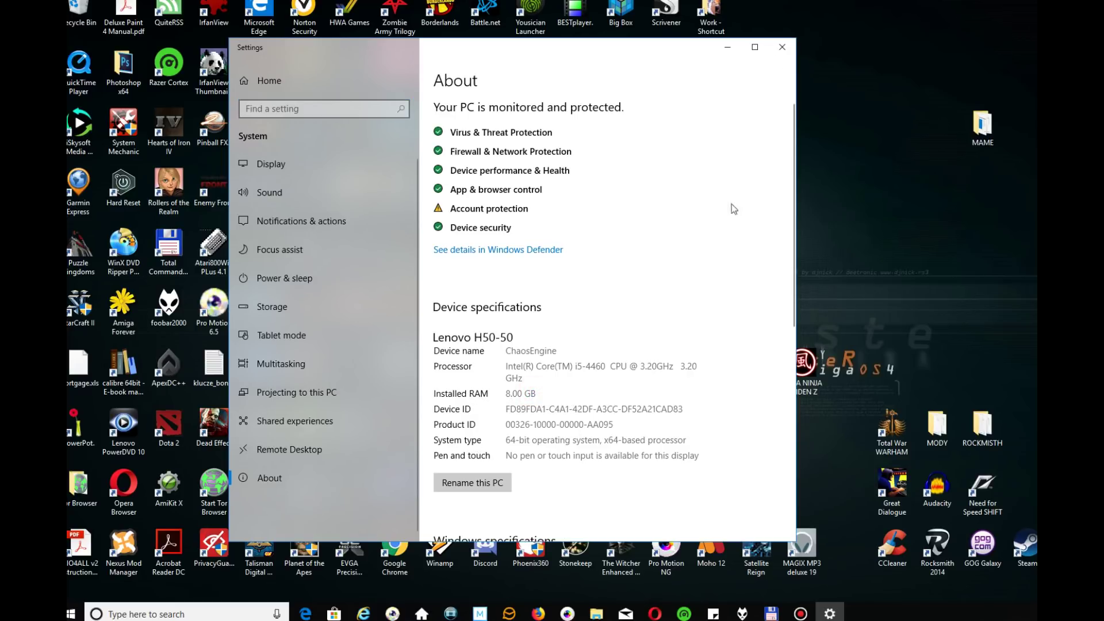
Close the Settings window and open the taskbar context menu
{"action": "left_click", "coordinate": [782, 53]}
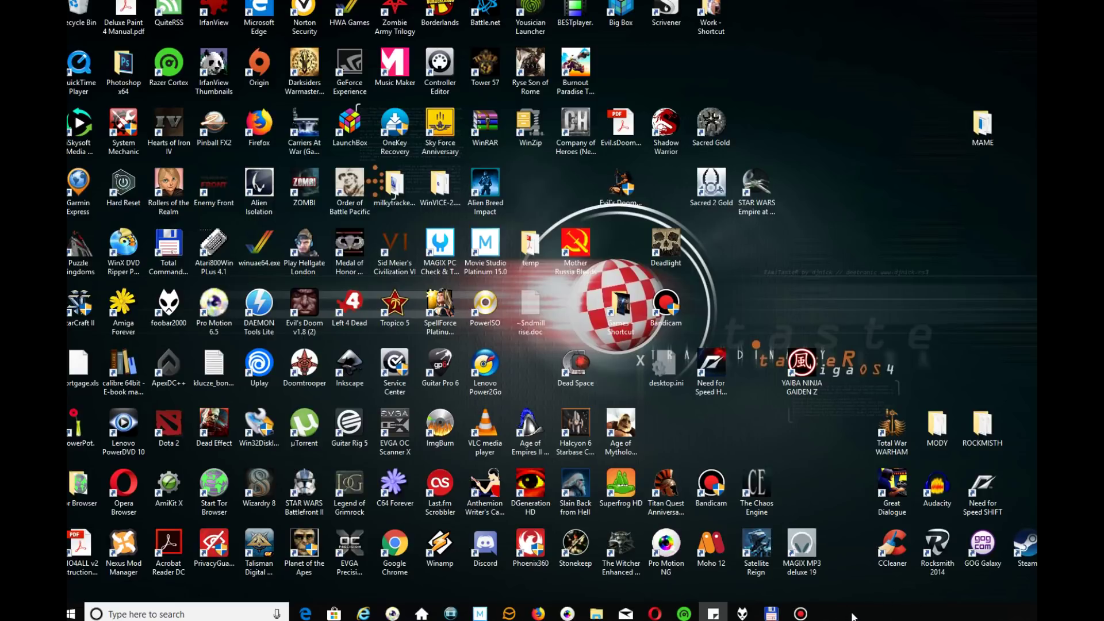
{"action": "right_click", "coordinate": [853, 616]}
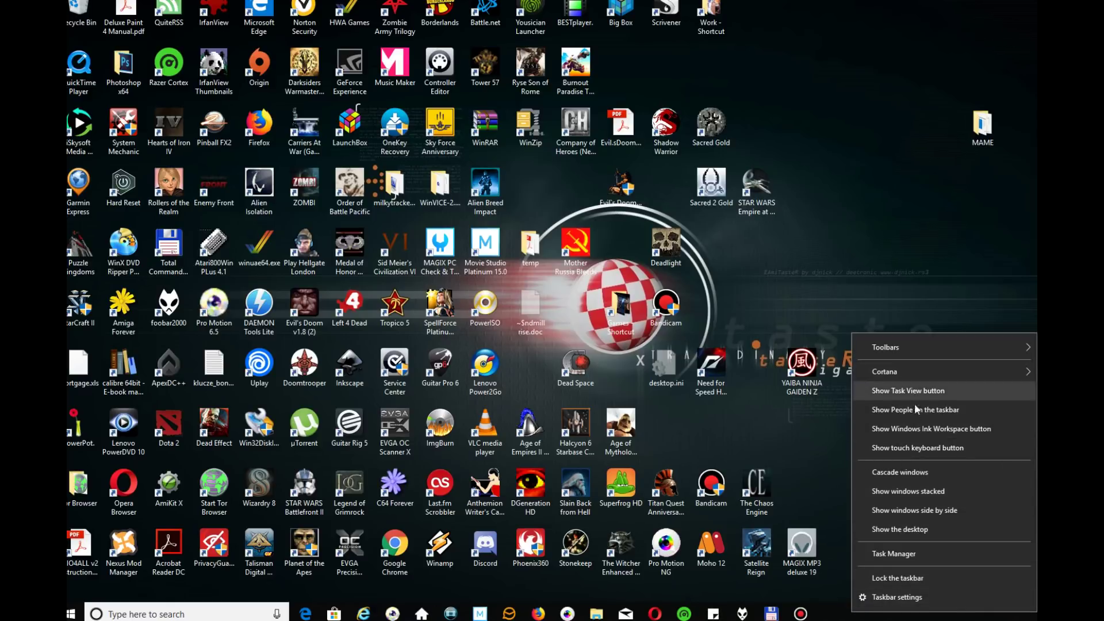
Launch Task Manager from the taskbar menu and go to its Performance graphs
{"action": "left_click", "coordinate": [894, 554]}
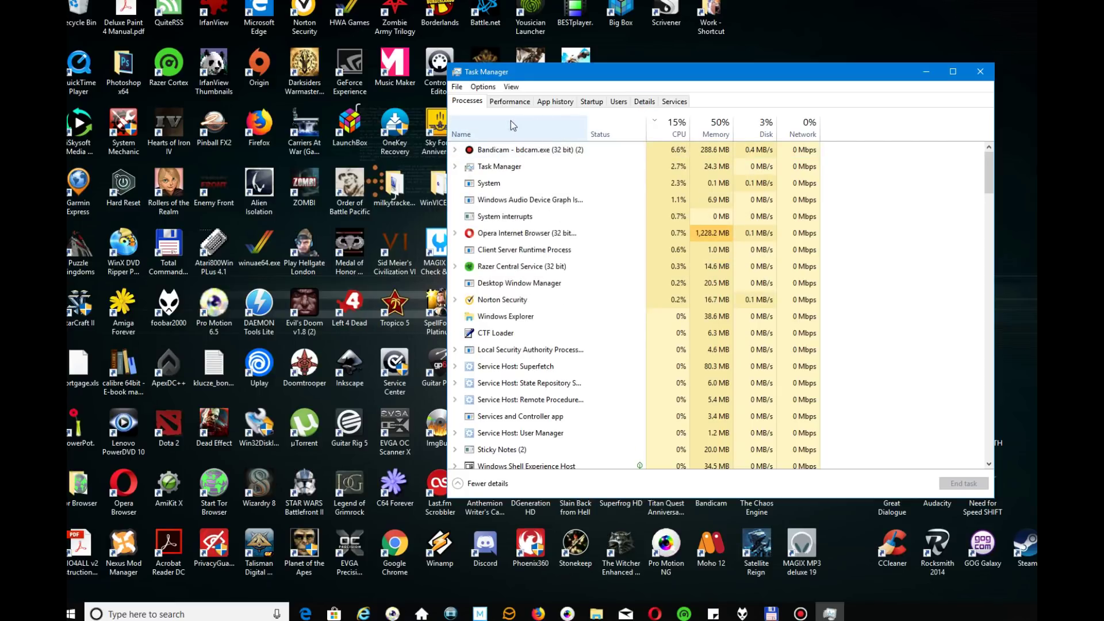
{"action": "left_click", "coordinate": [518, 104]}
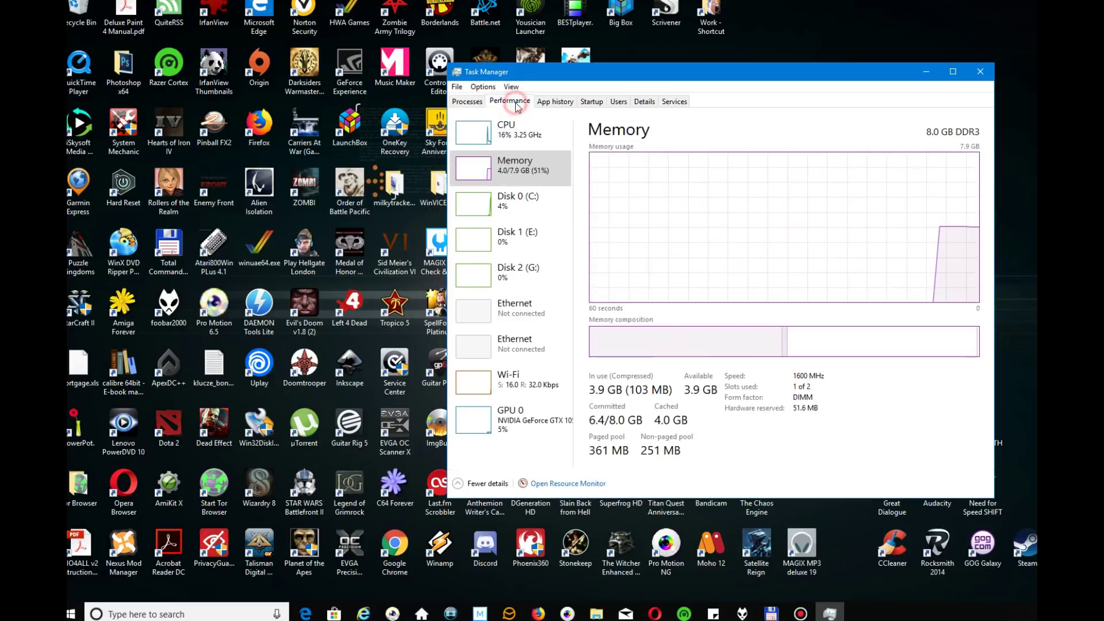
Select Memory to show 8.0 GB DDR3 at 1600 MHz, 1 of 2 slots used
{"action": "left_click", "coordinate": [544, 172]}
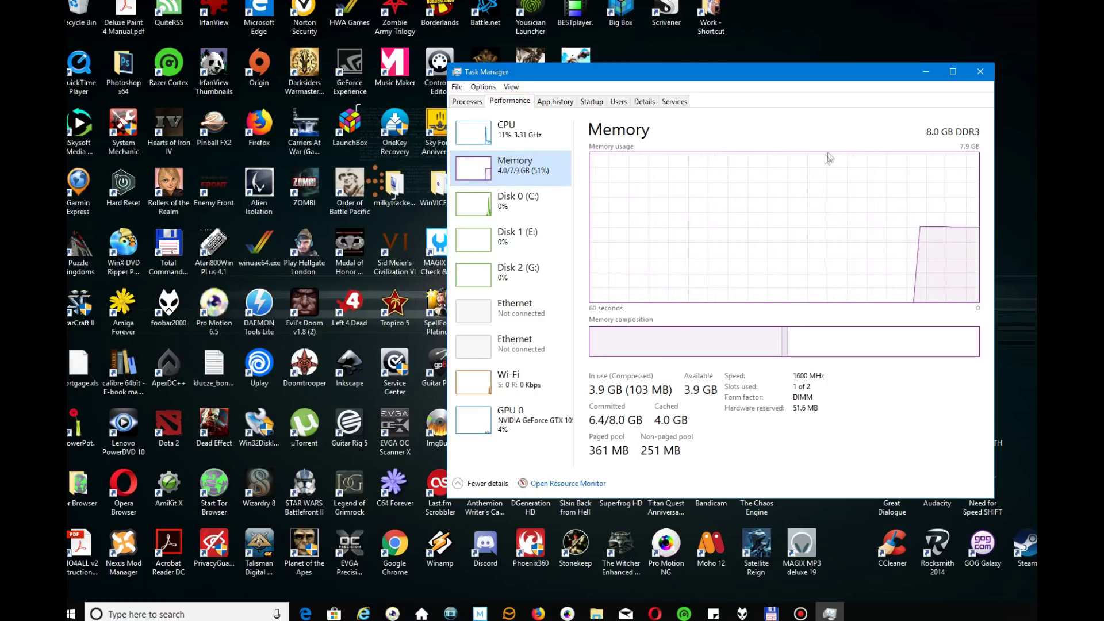